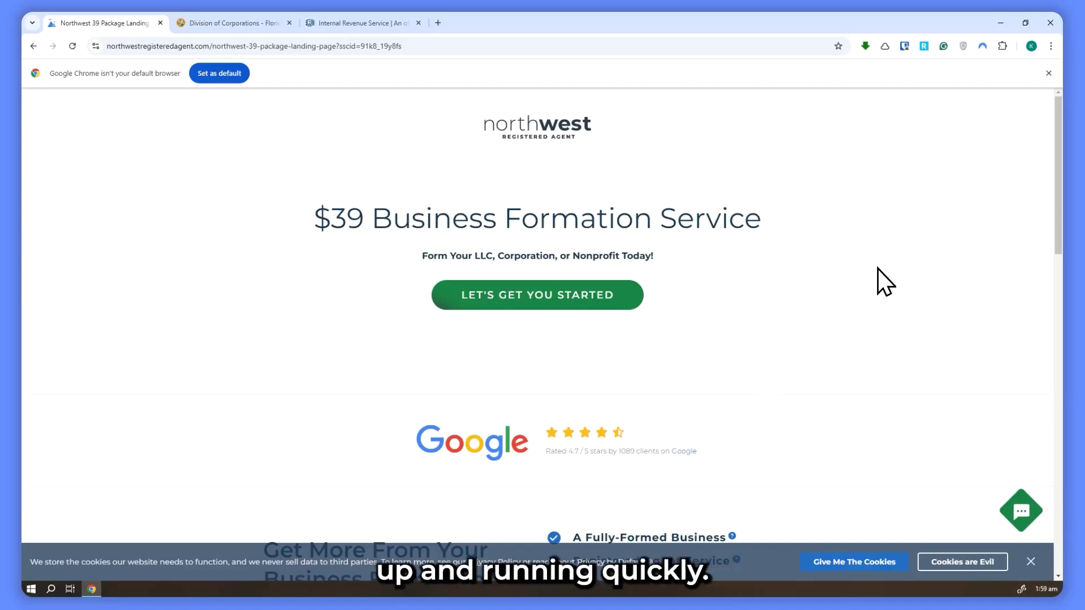
# Step: Open the company formation order form for the $39 Business Formation Service
pyautogui.scroll(-1, 879, 268)
pyautogui.scroll(1, 894, 271)
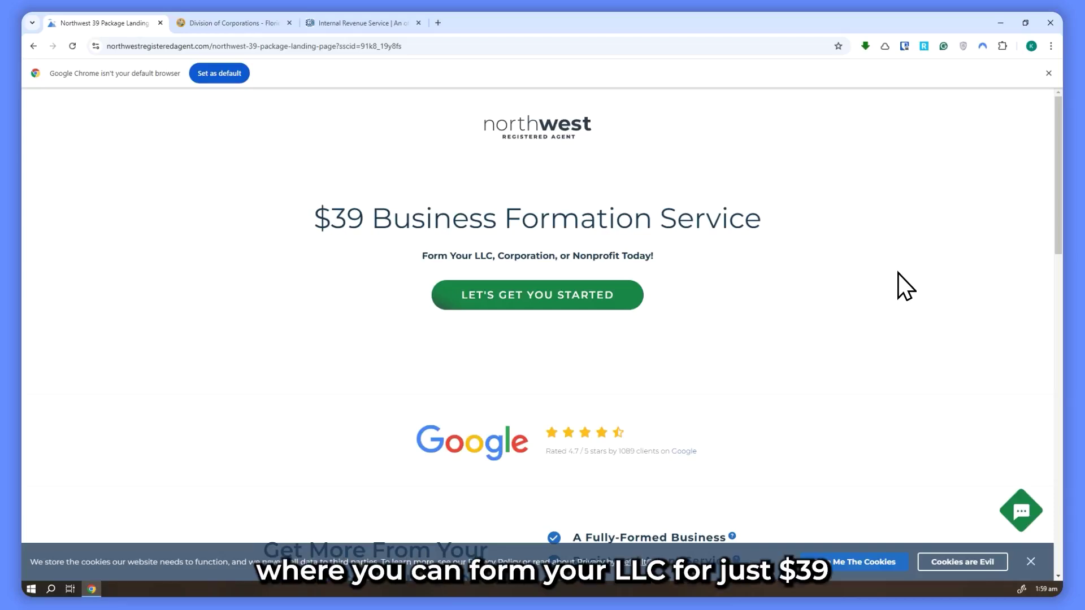
pyautogui.moveTo(289, 210); pyautogui.dragTo(768, 216)
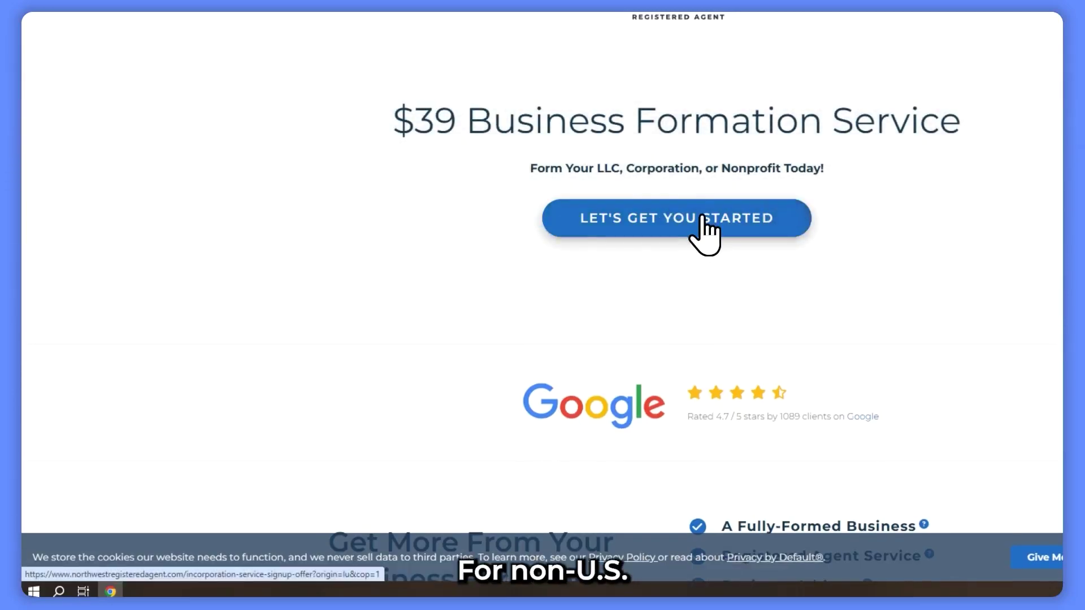
pyautogui.click(702, 217)
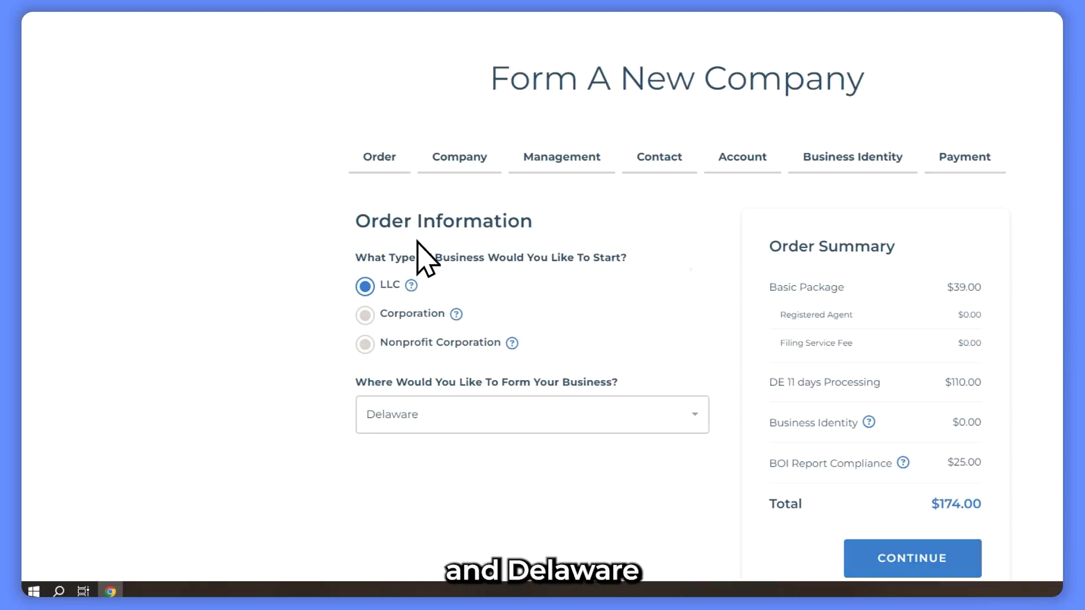
# Step: Browse the list of states offered for forming the LLC, examining the entries around Delaware and Florida
pyautogui.scroll(-1, 430, 339)
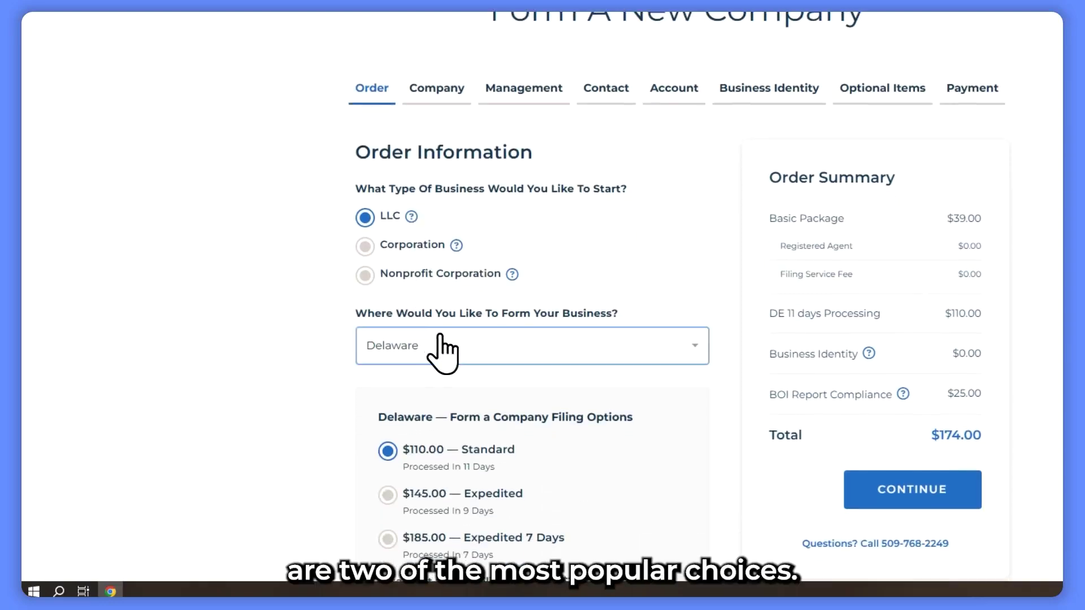
pyautogui.click(442, 346)
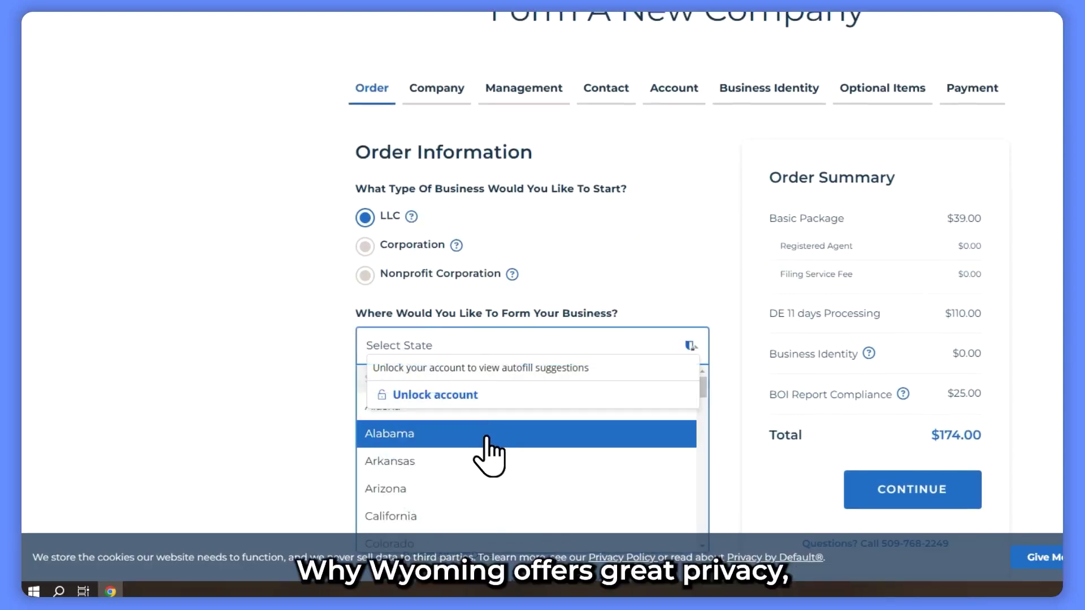
pyautogui.scroll(-1, 489, 449)
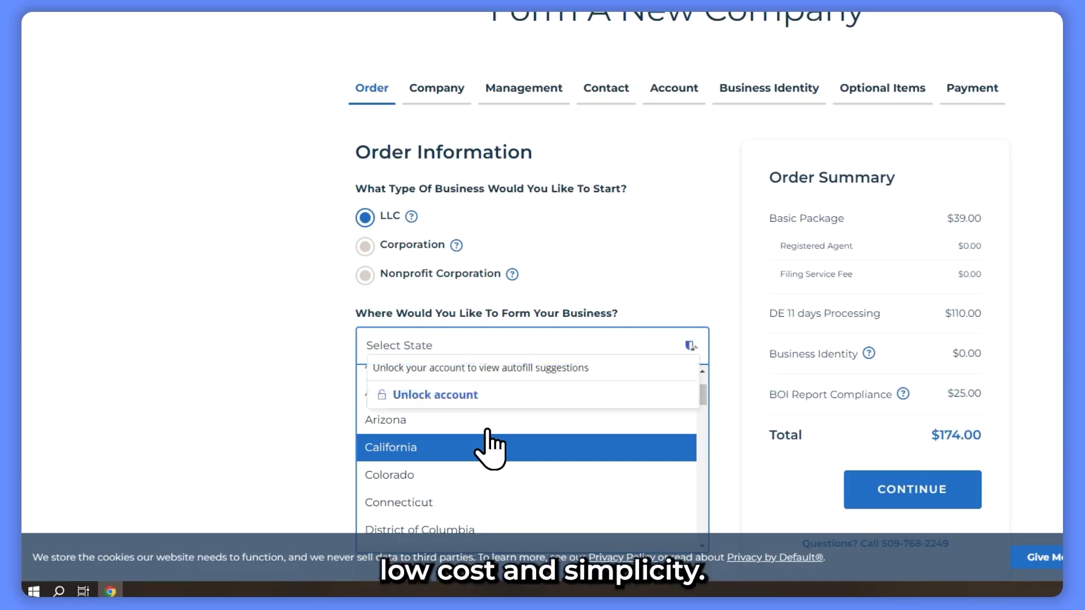
pyautogui.scroll(-1, 491, 448)
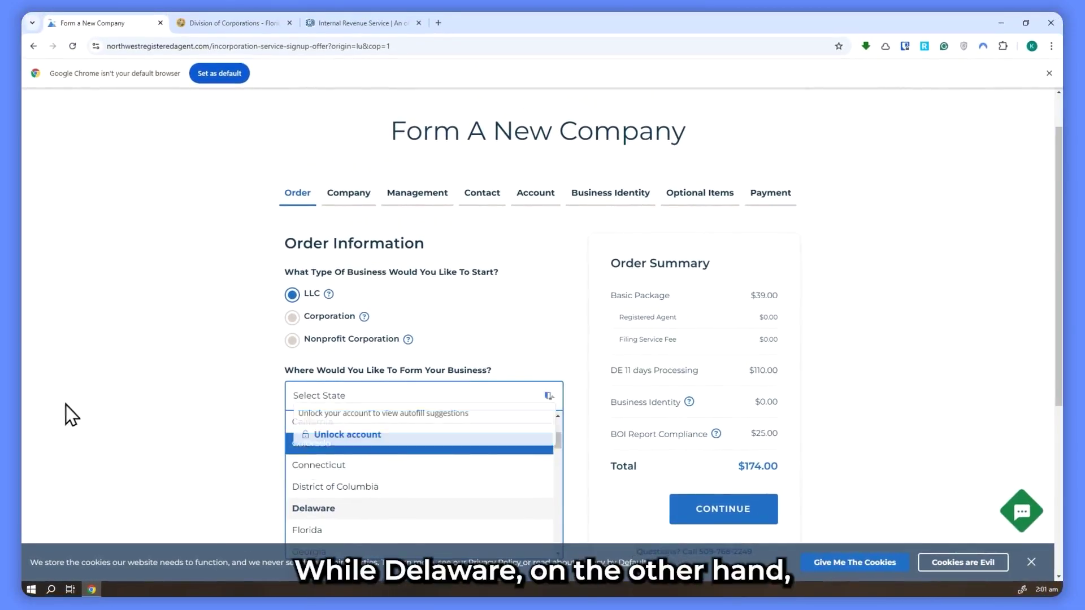
pyautogui.click(66, 405)
pyautogui.scroll(-2, 327, 290)
pyautogui.click(339, 289)
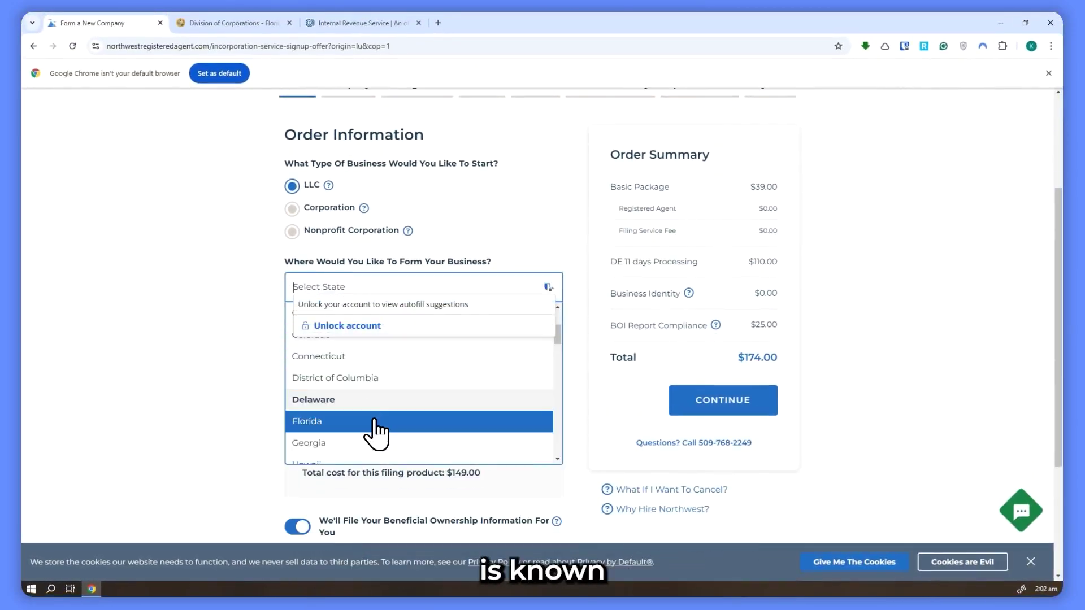
pyautogui.scroll(-1, 375, 427)
pyautogui.scroll(-2, 374, 427)
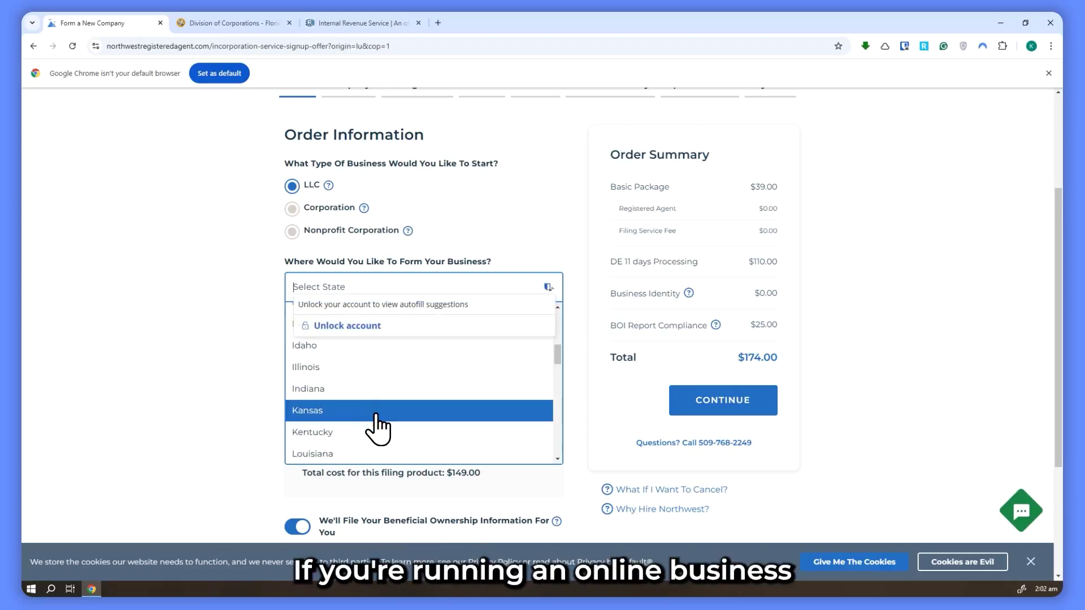
pyautogui.scroll(1, 378, 425)
pyautogui.scroll(2, 376, 421)
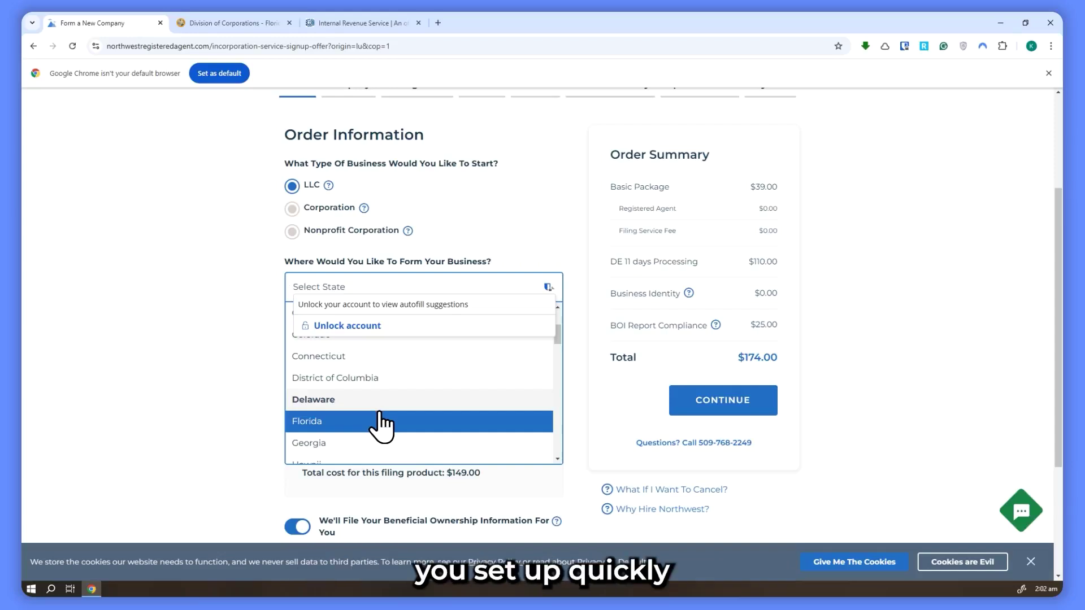
pyautogui.scroll(1, 380, 423)
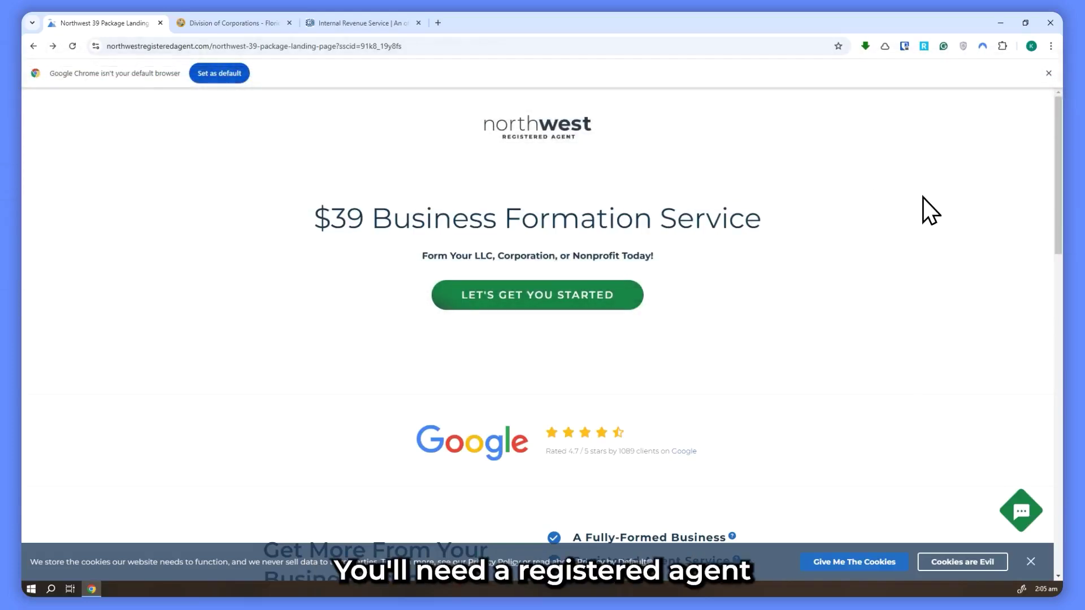
# Step: Reopen the company formation order form from the $39 service landing page
pyautogui.middleClick(949, 196)
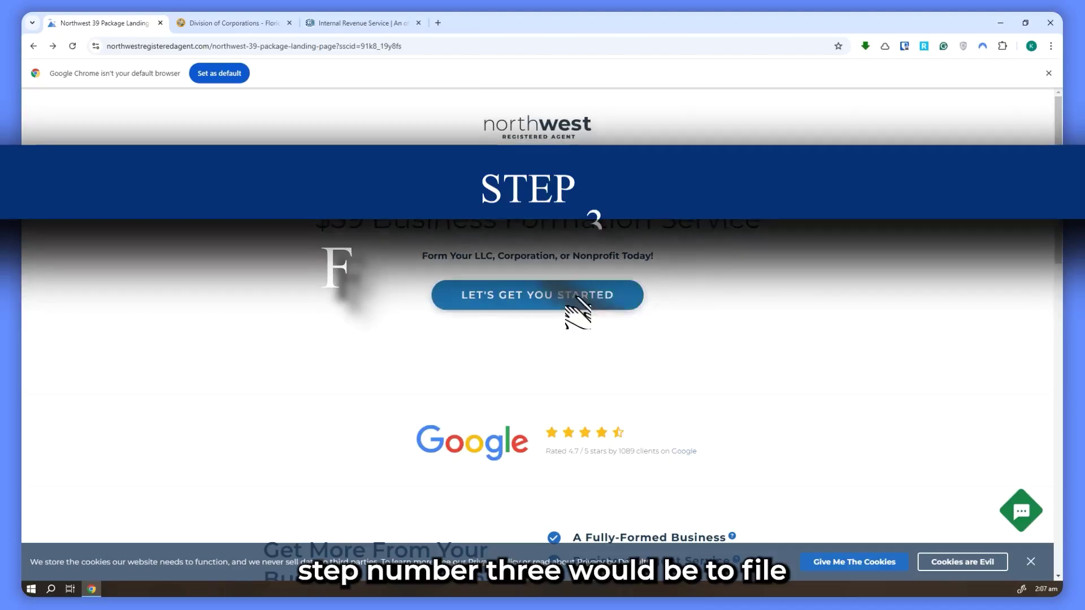
pyautogui.click(576, 298)
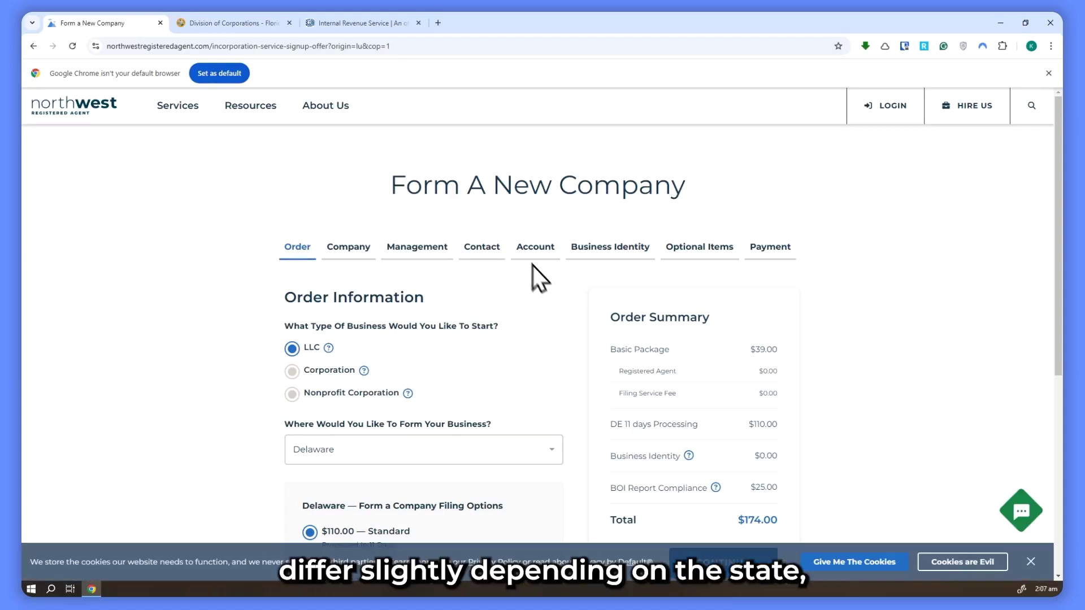
pyautogui.scroll(-1, 481, 260)
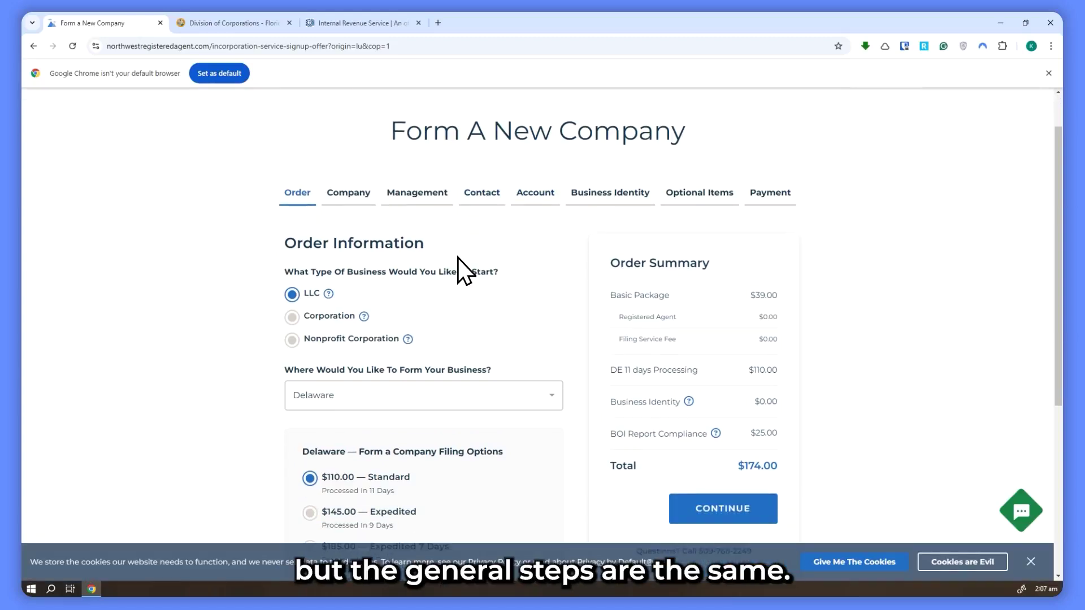
pyautogui.scroll(1, 460, 260)
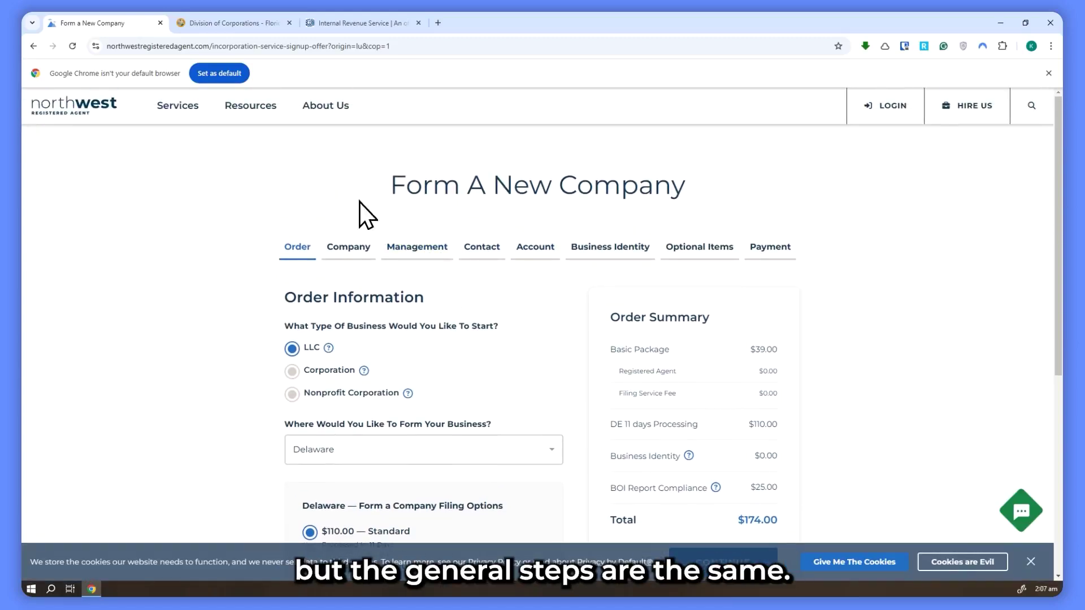
# Step: Go to the form's Company section and review the business name, legal notices and business purpose fields
pyautogui.click(361, 257)
pyautogui.scroll(-1, 395, 291)
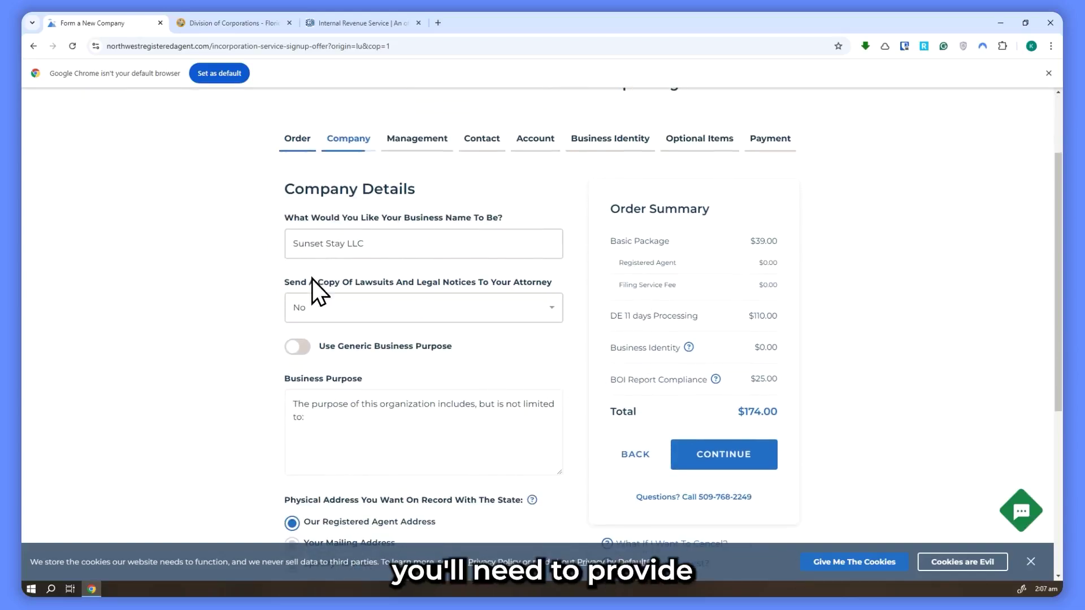
pyautogui.scroll(1, 368, 283)
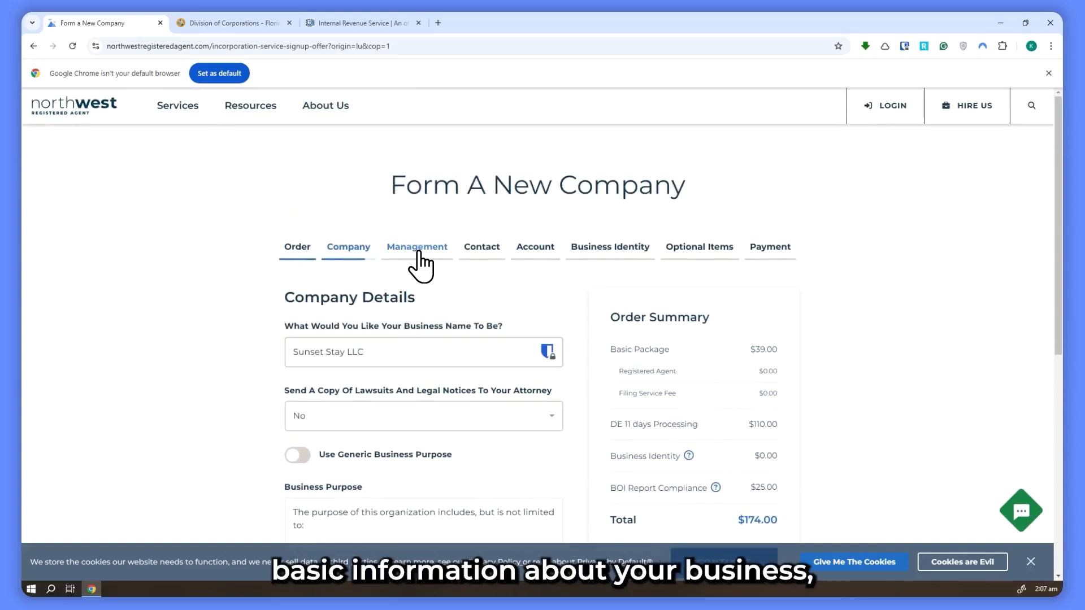
pyautogui.click(419, 252)
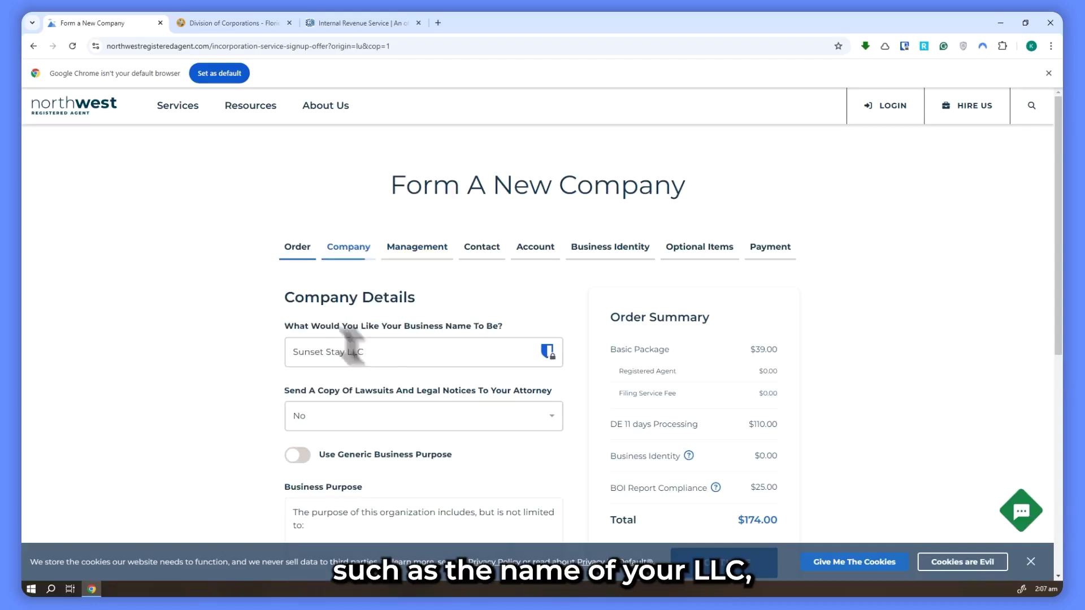
pyautogui.scroll(-2, 396, 438)
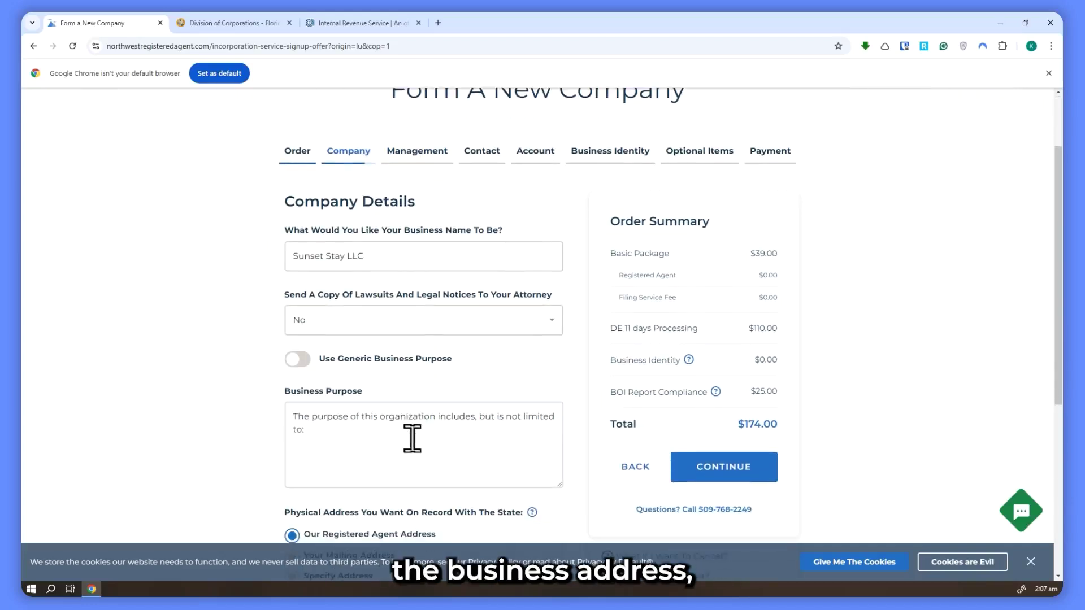
# Step: Go through the Management, Contact and Account sections to examine the details each one asks for
pyautogui.click(424, 149)
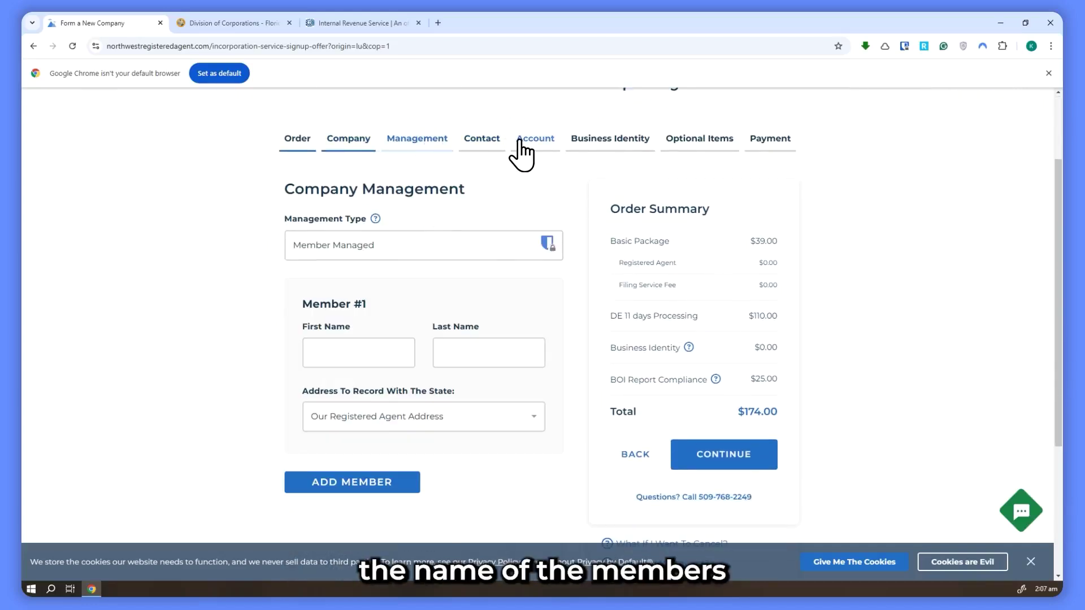
pyautogui.click(489, 148)
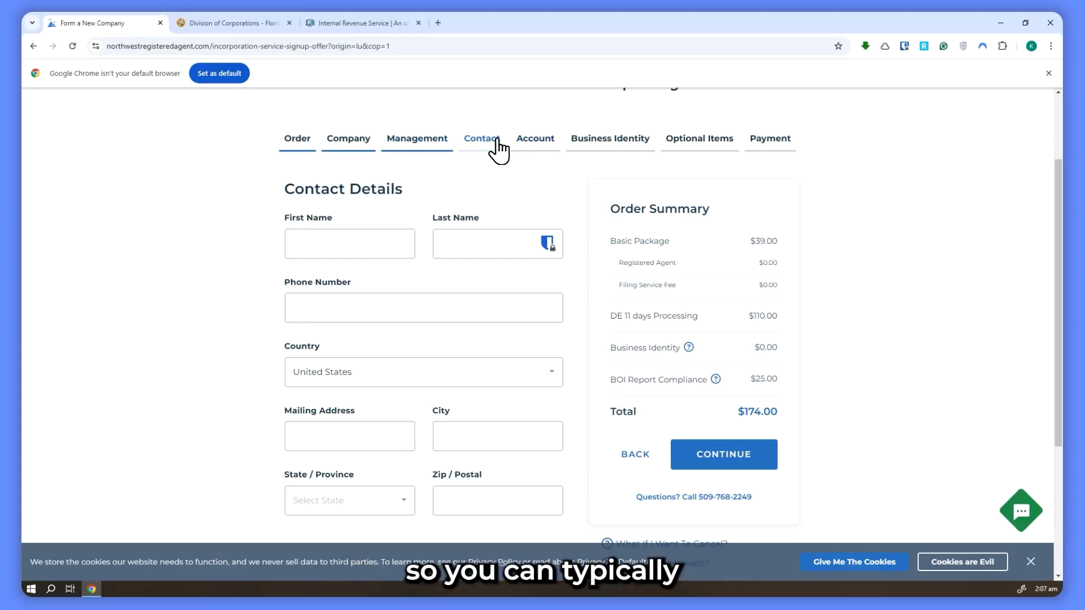
pyautogui.click(532, 150)
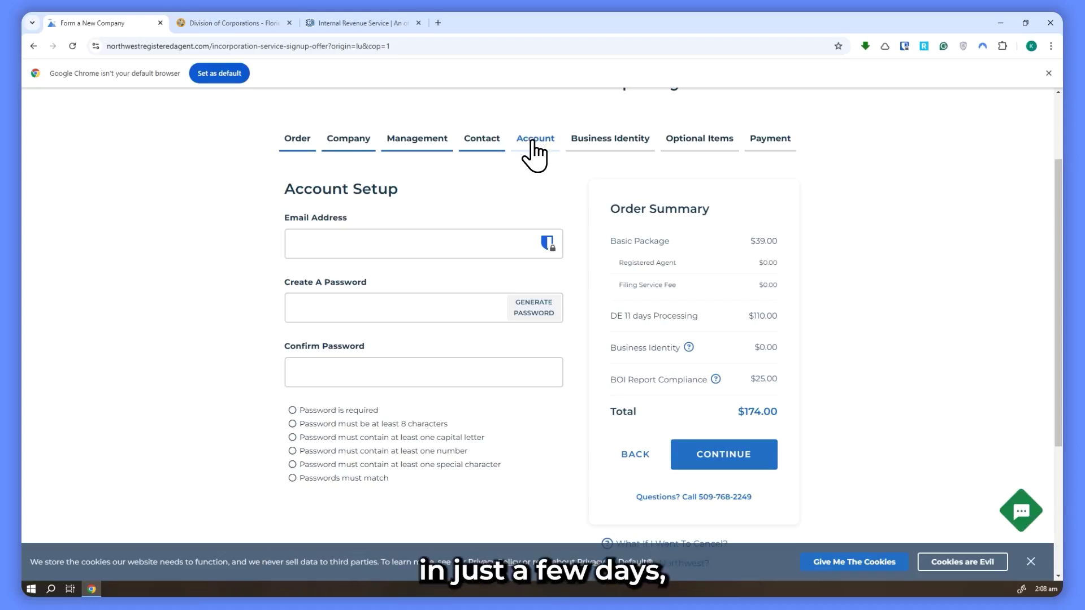
pyautogui.scroll(2, 407, 245)
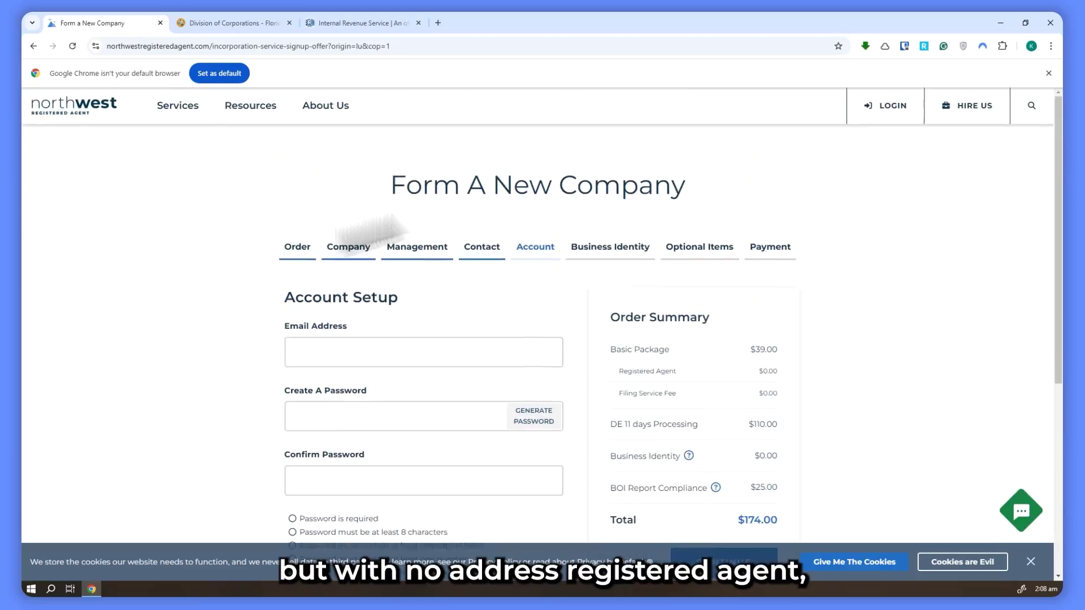
pyautogui.scroll(-1, 565, 317)
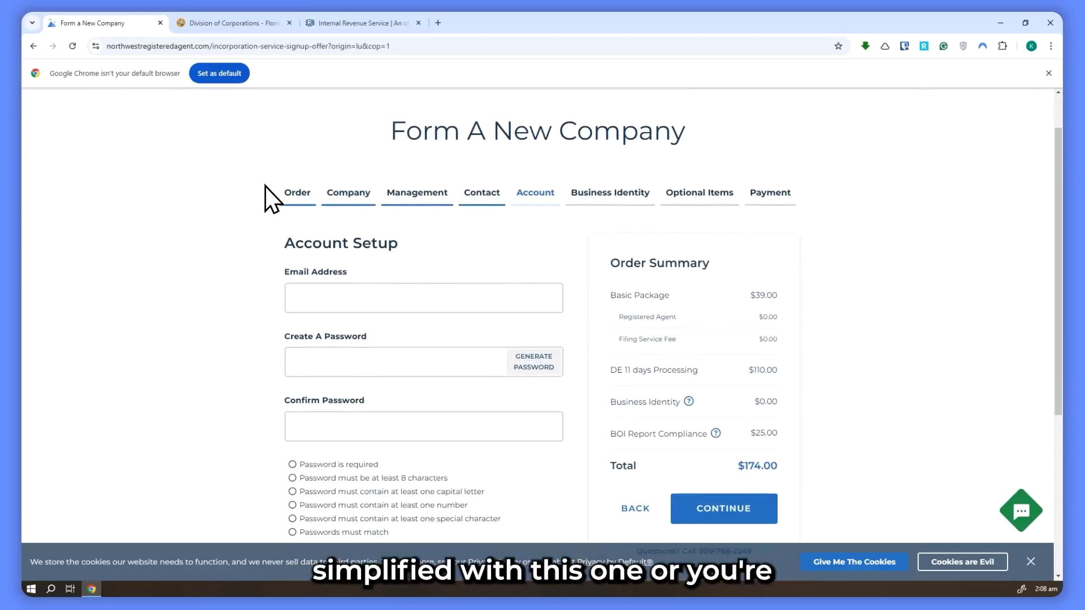
# Step: Revisit the Order and Company sections, reviewing the business type, formation state and Delaware filing options
pyautogui.click(300, 198)
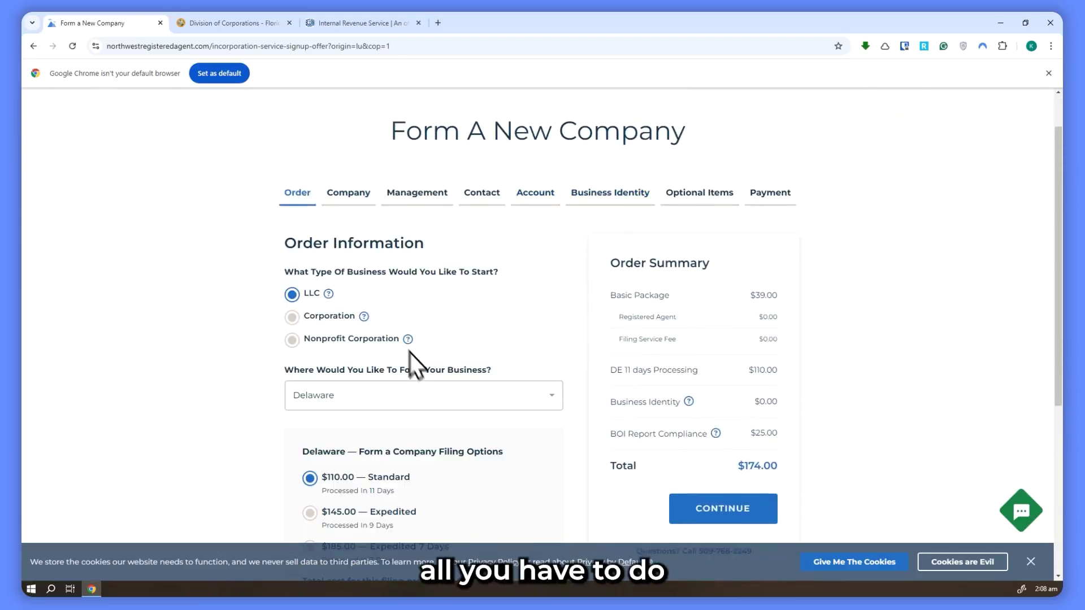
pyautogui.scroll(-2, 412, 368)
pyautogui.scroll(2, 373, 305)
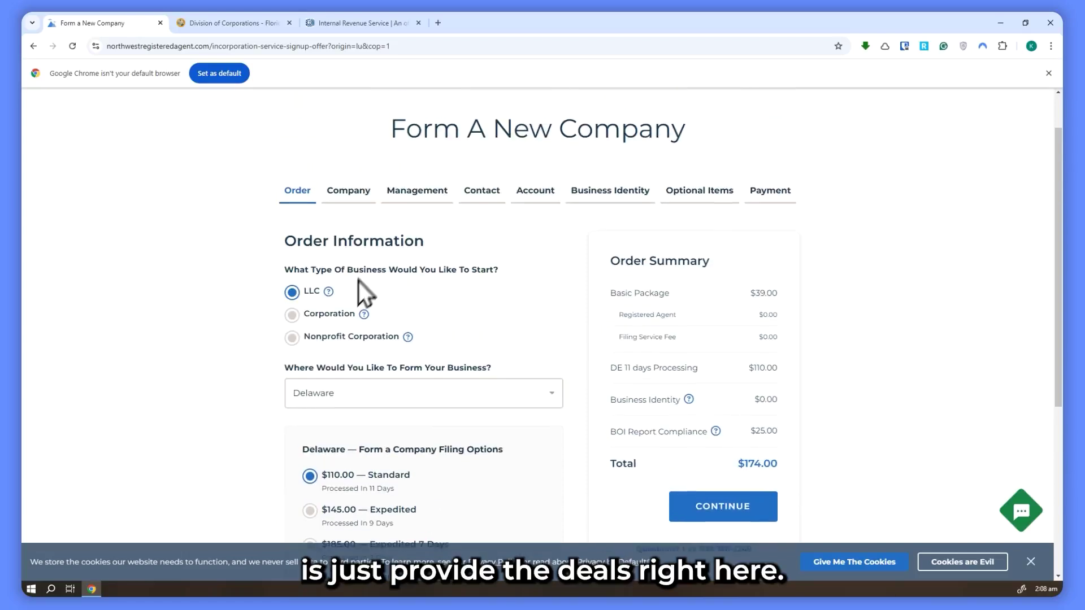
pyautogui.click(355, 193)
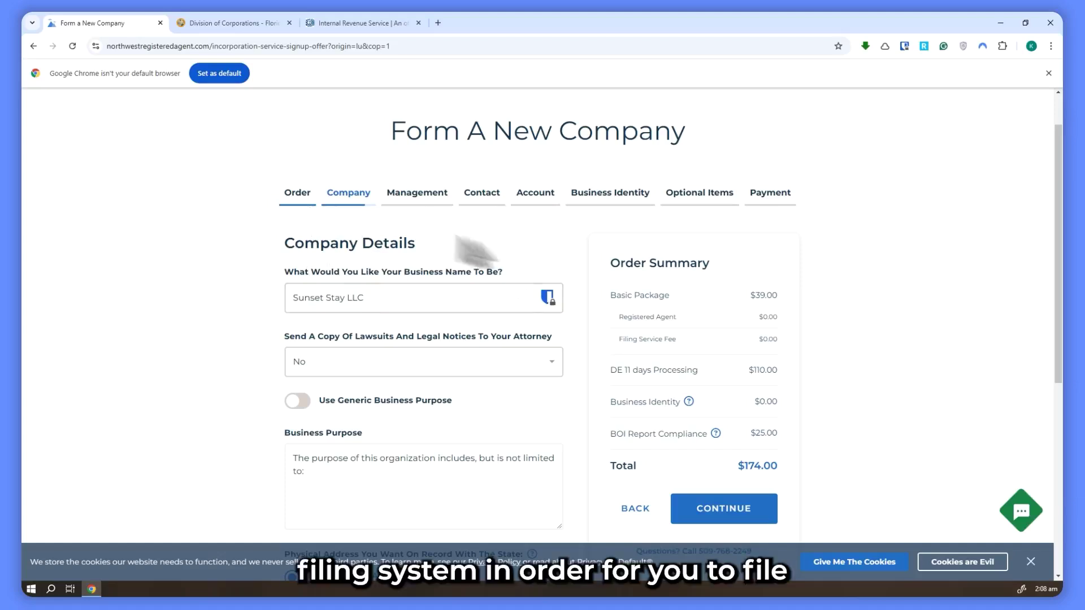
pyautogui.click(293, 197)
pyautogui.scroll(-3, 447, 390)
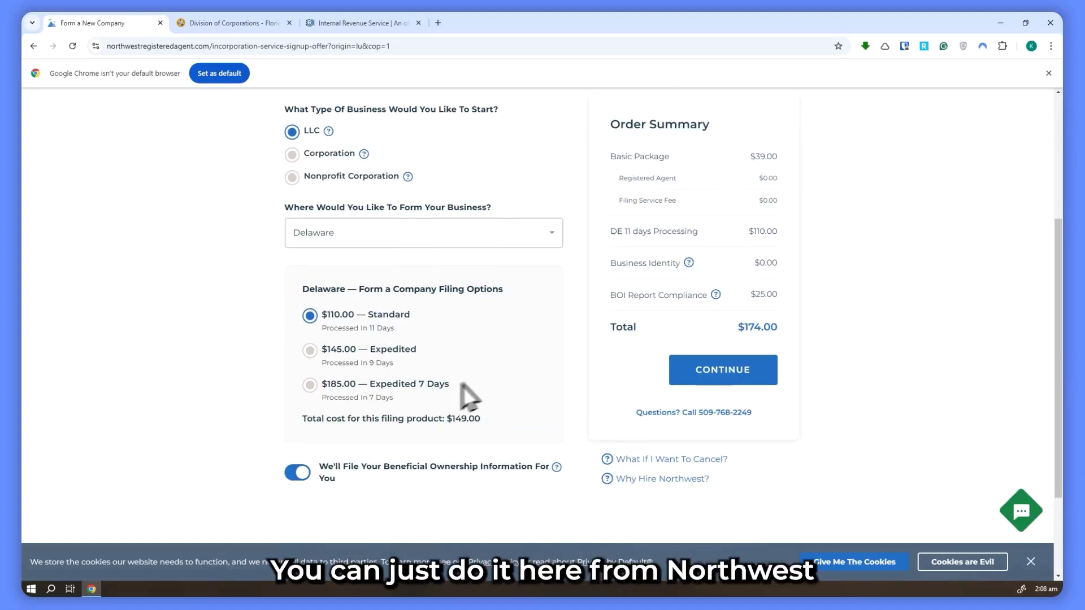
pyautogui.scroll(3, 446, 378)
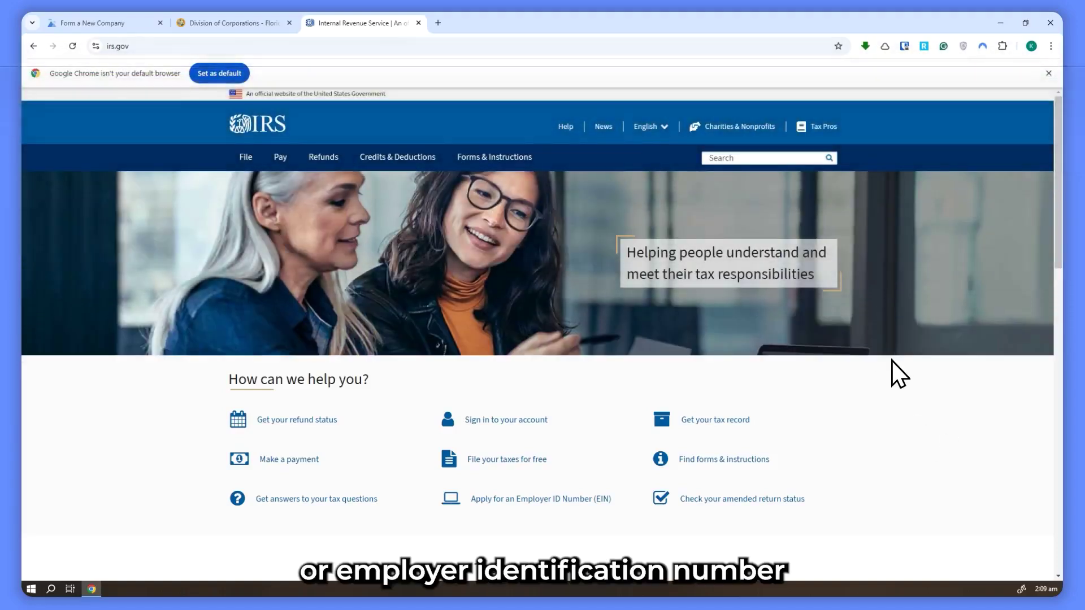
# Step: Look through the IRS home page's help links and tools, including the Employer ID Number (EIN) application
pyautogui.scroll(-2, 898, 353)
pyautogui.scroll(-3, 902, 344)
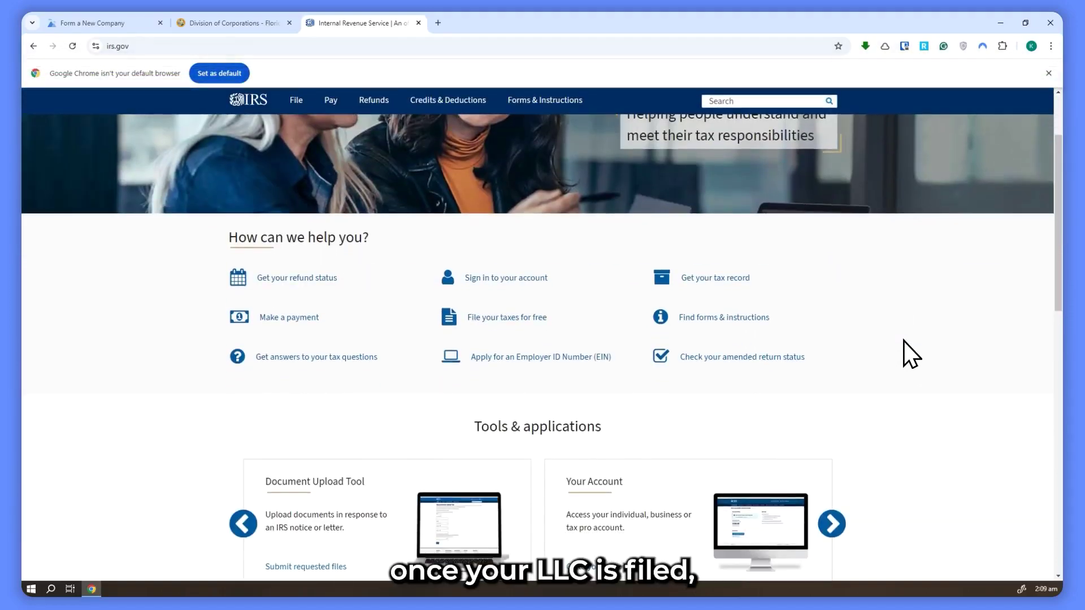
pyautogui.scroll(3, 904, 338)
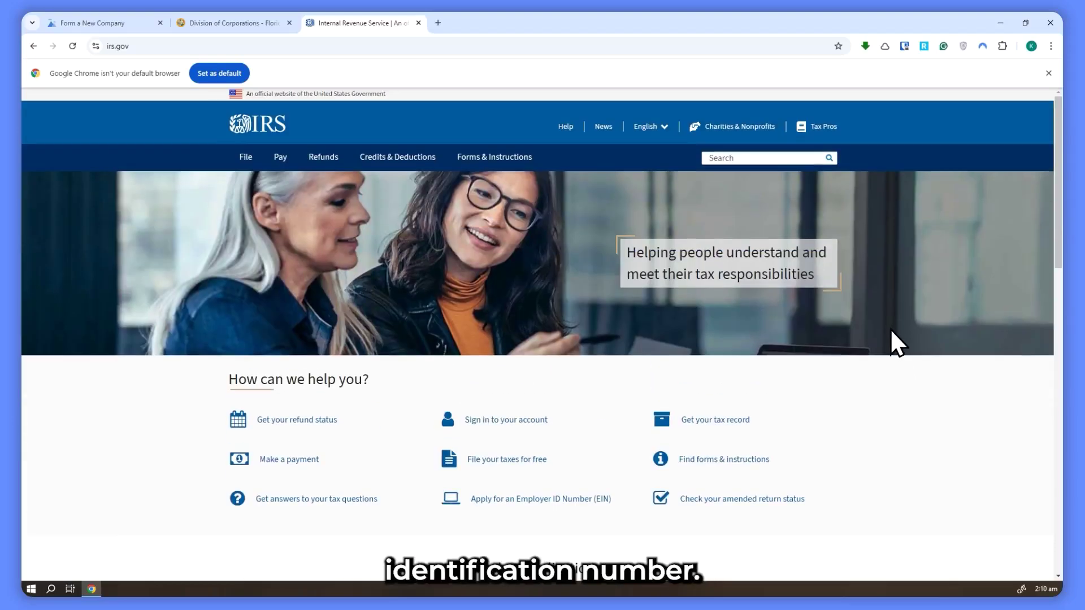
pyautogui.scroll(-3, 891, 332)
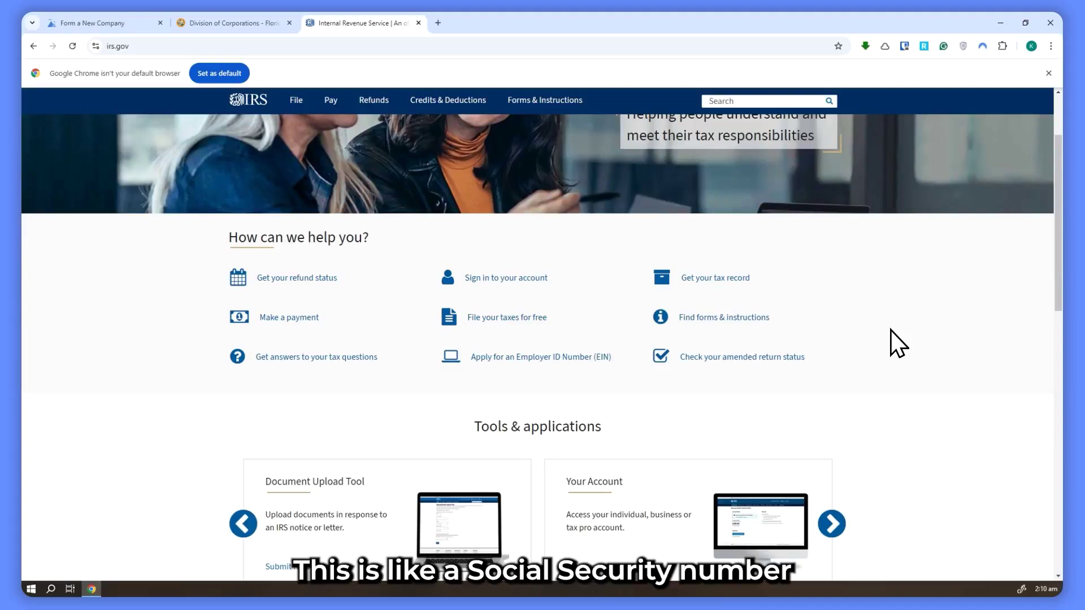
pyautogui.scroll(-5, 832, 260)
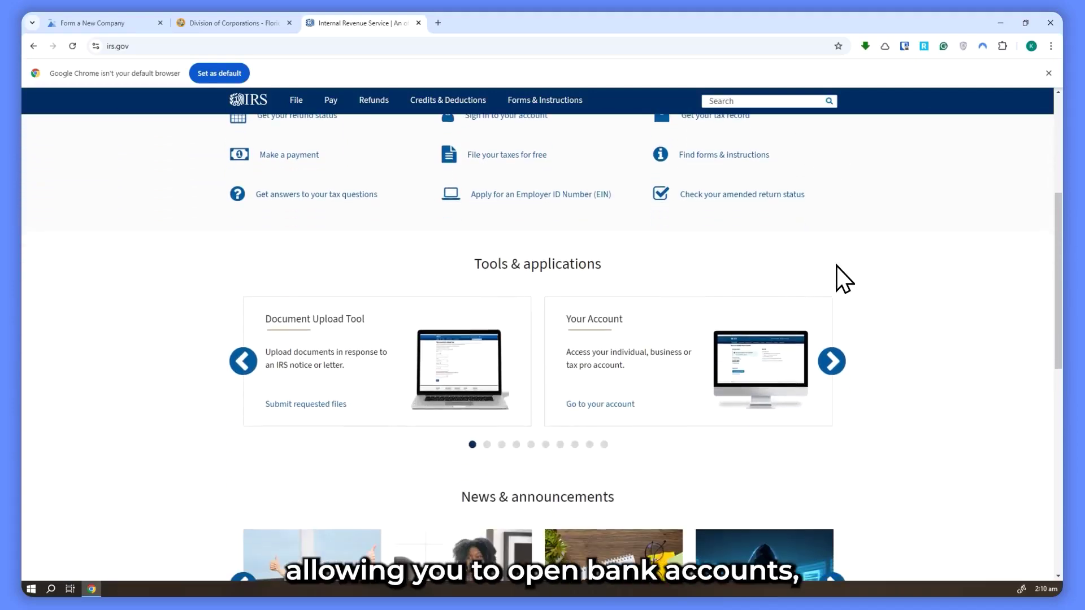
pyautogui.scroll(-1, 830, 267)
pyautogui.scroll(4, 842, 295)
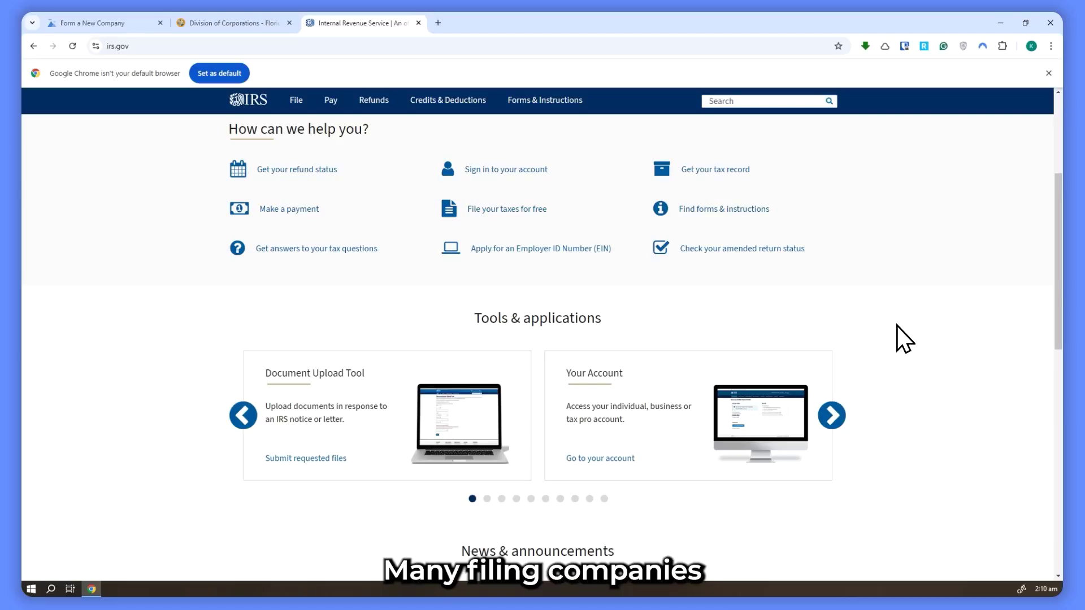
pyautogui.scroll(3, 893, 334)
pyautogui.scroll(1, 886, 326)
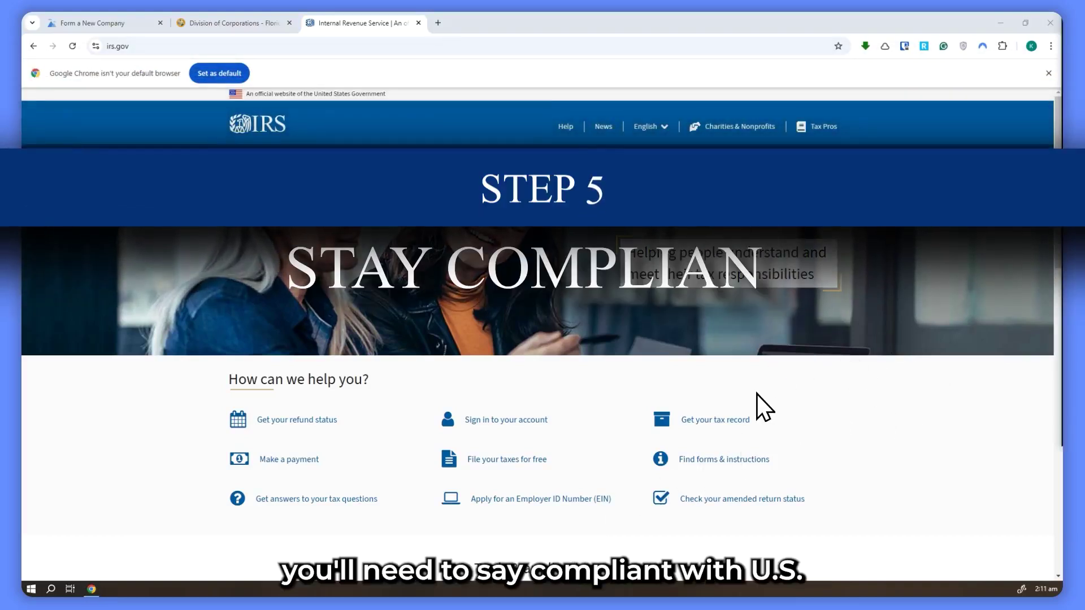
# Step: Return from the IRS site to the Northwest company formation form and review its Delaware filing options, beneficial ownership filing and order summary
pyautogui.scroll(-1, 763, 387)
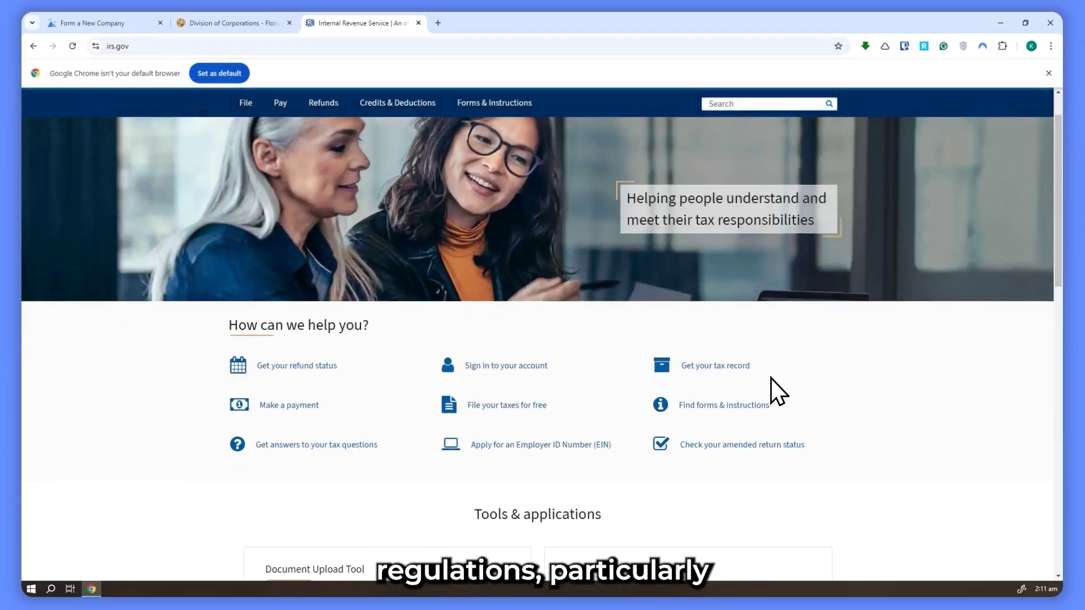
pyautogui.scroll(1, 769, 386)
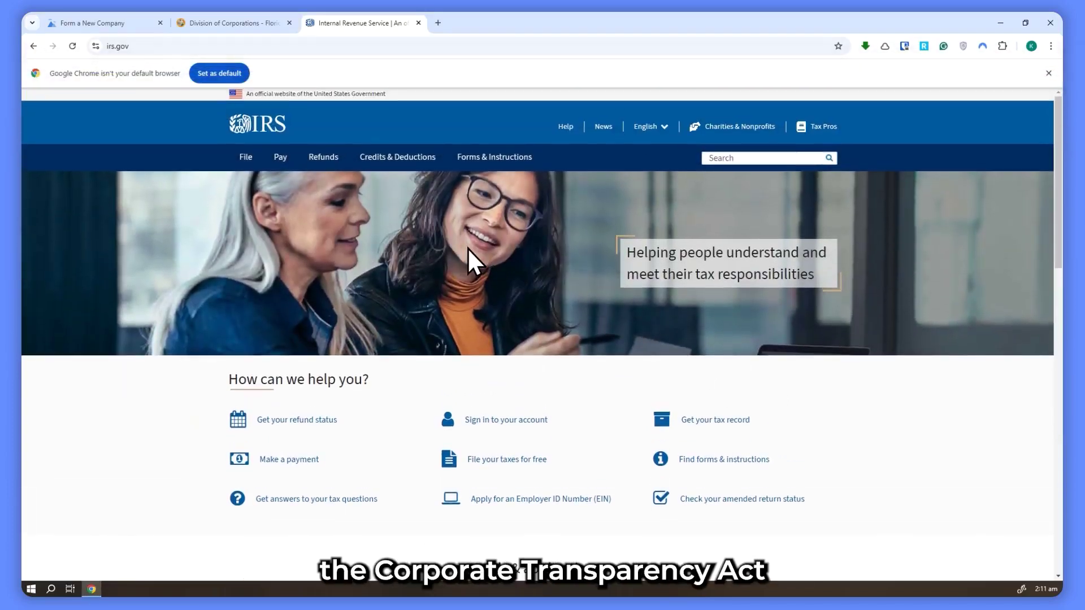
pyautogui.click(97, 24)
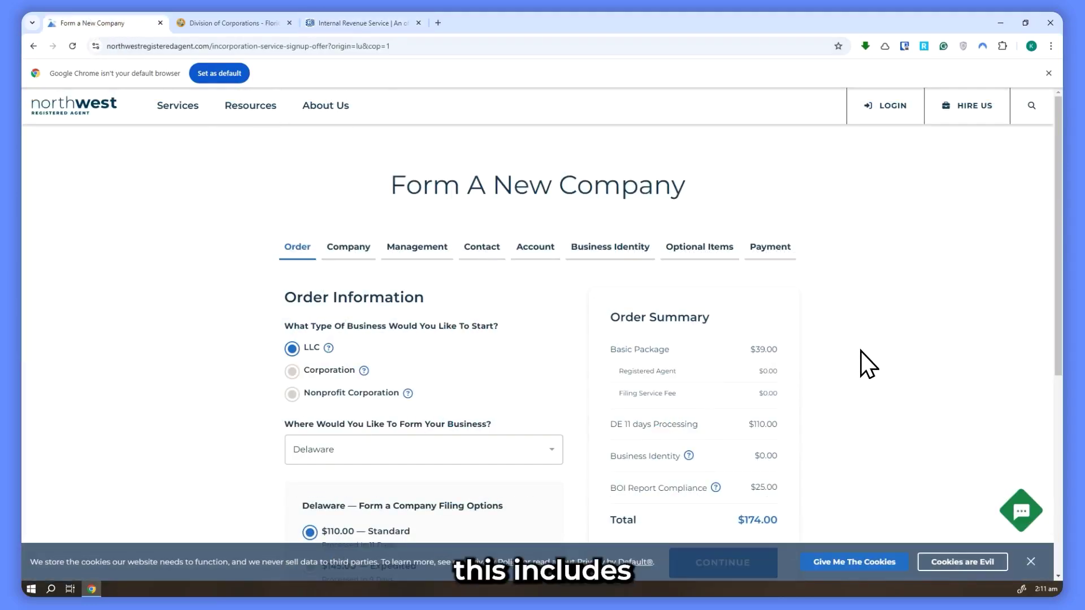
pyautogui.scroll(-4, 860, 351)
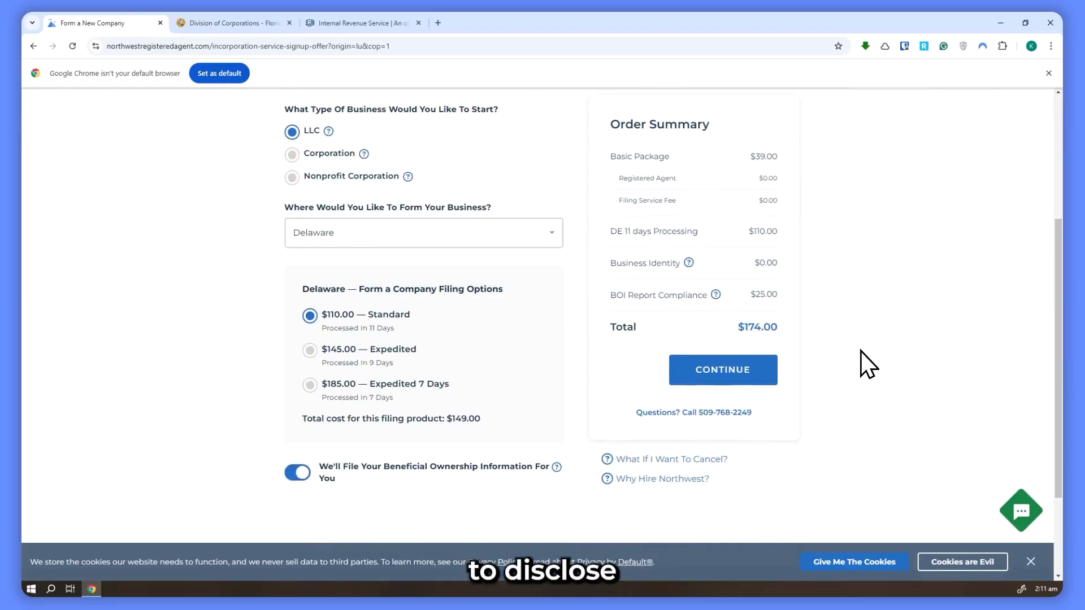
pyautogui.scroll(4, 836, 349)
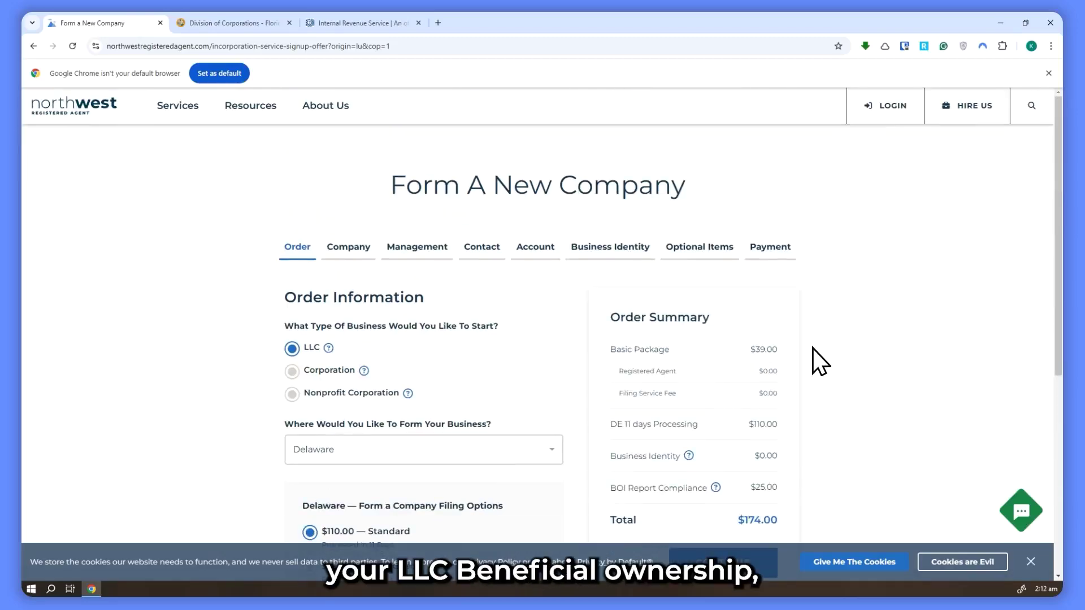
# Step: Go back to Northwest's $39 Business Formation Service landing page and review the services included in the package
pyautogui.hotkey('alt', 'Left')
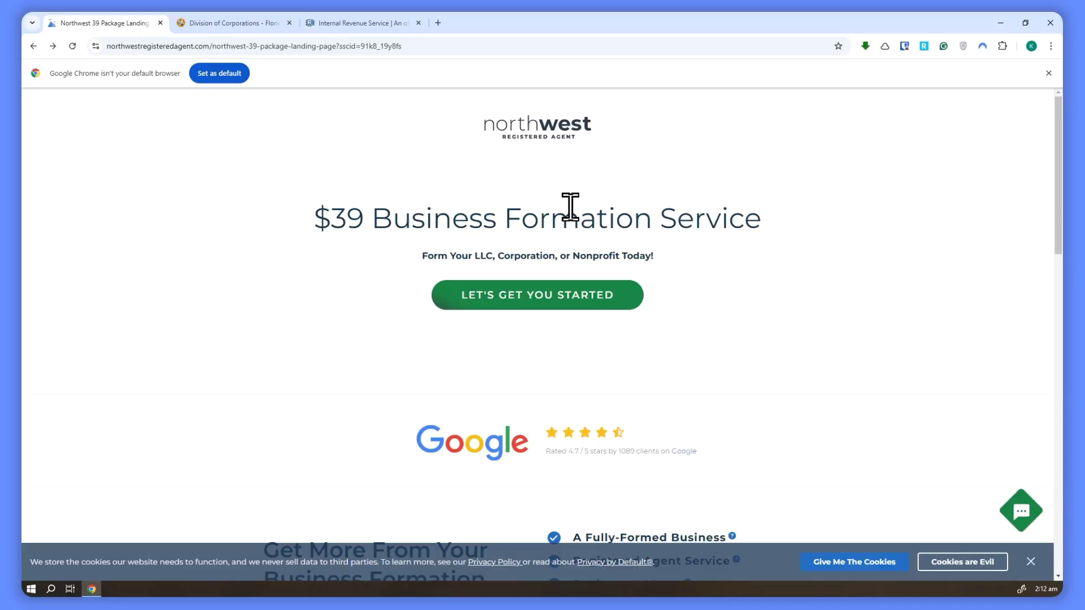
pyautogui.scroll(-3, 563, 254)
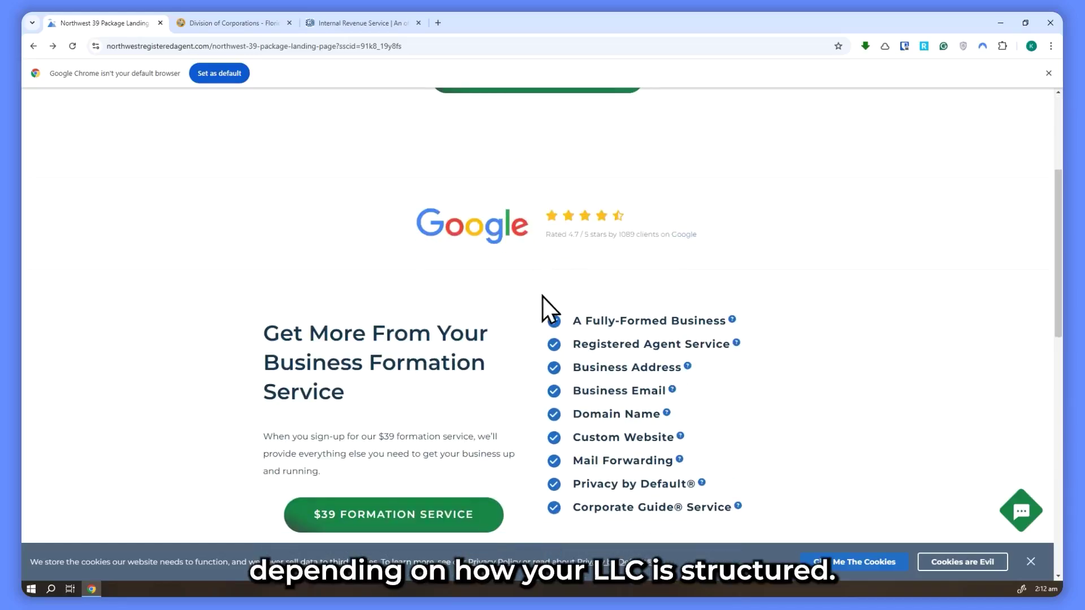
pyautogui.scroll(5, 543, 300)
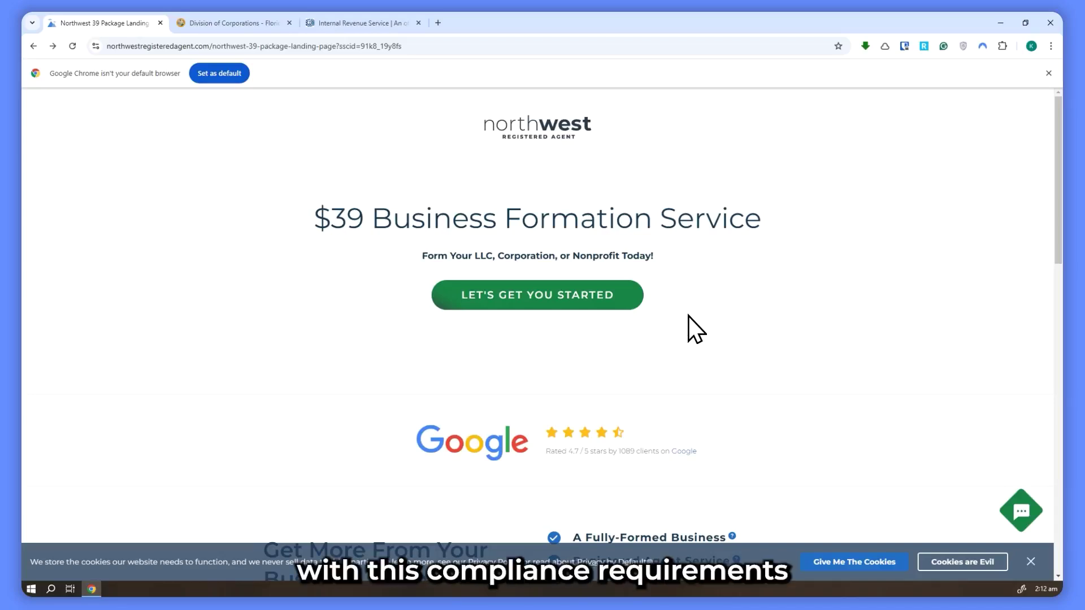
pyautogui.scroll(-2, 687, 318)
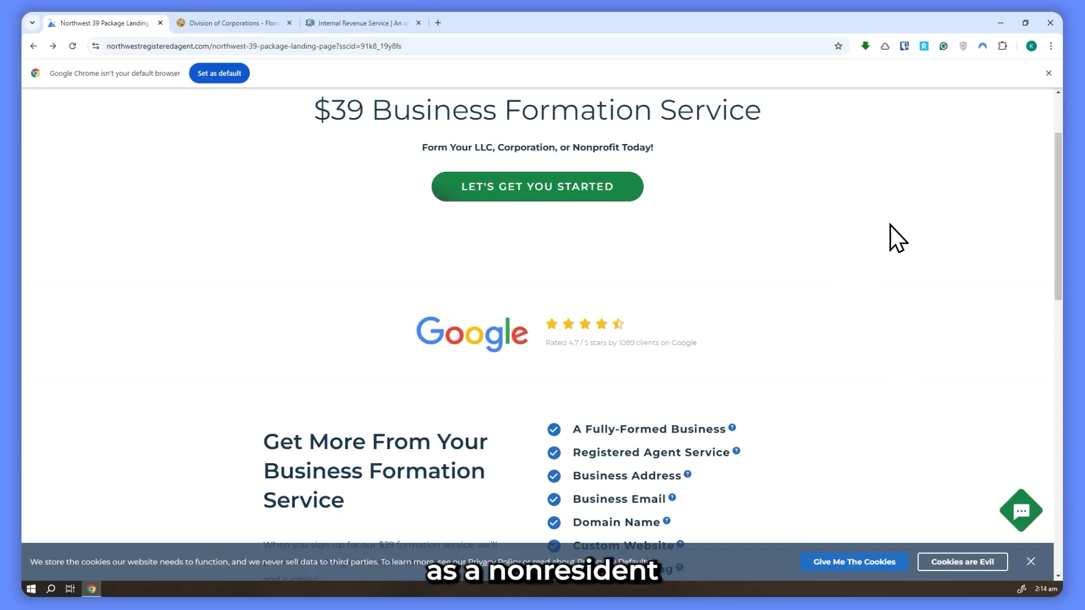
pyautogui.scroll(-3, 890, 225)
pyautogui.scroll(5, 890, 222)
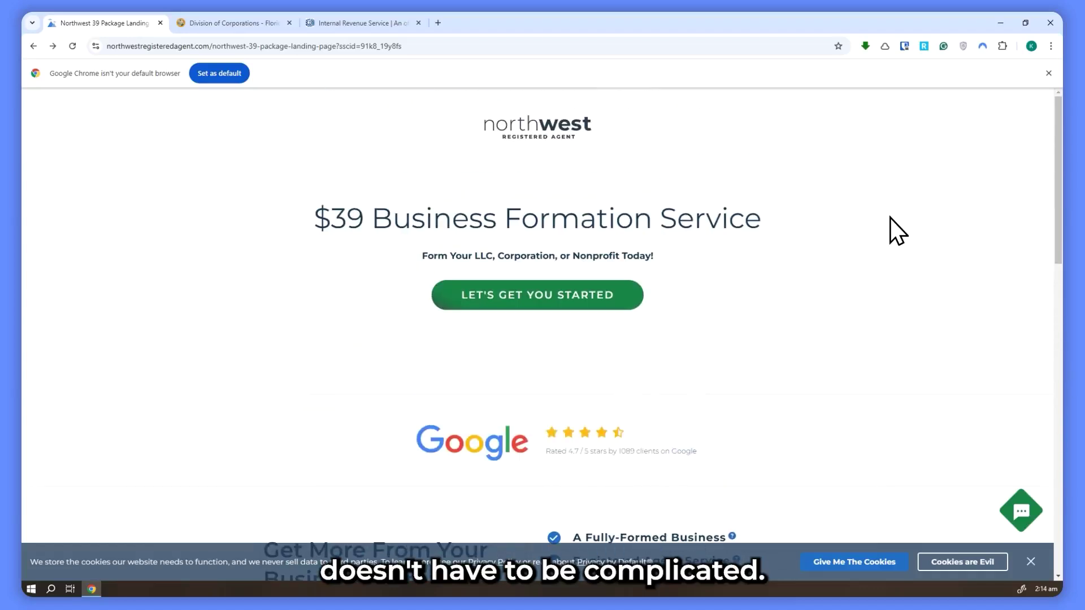